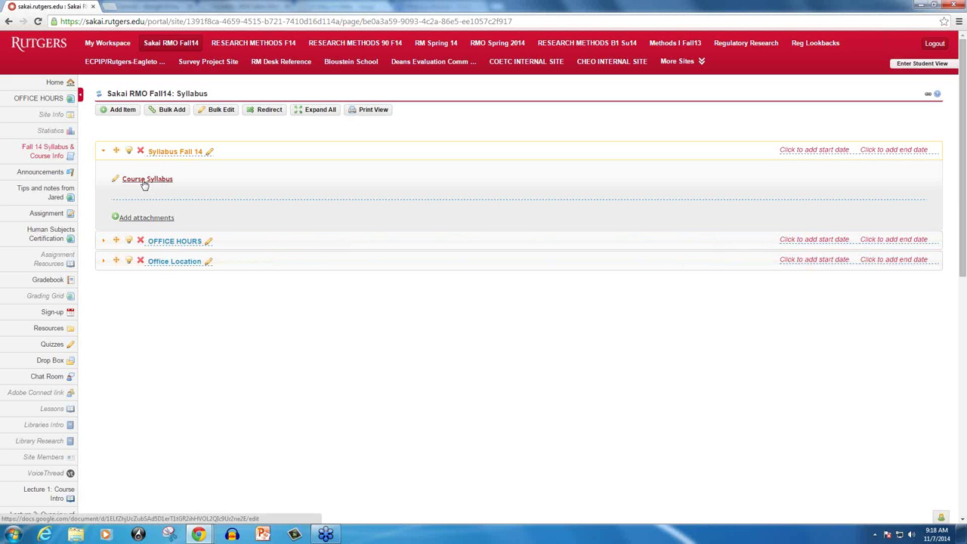
Open the Course Syllabus document, and view the contact information under the OFFICE HOURS item on the syllabus page.
click(147, 180)
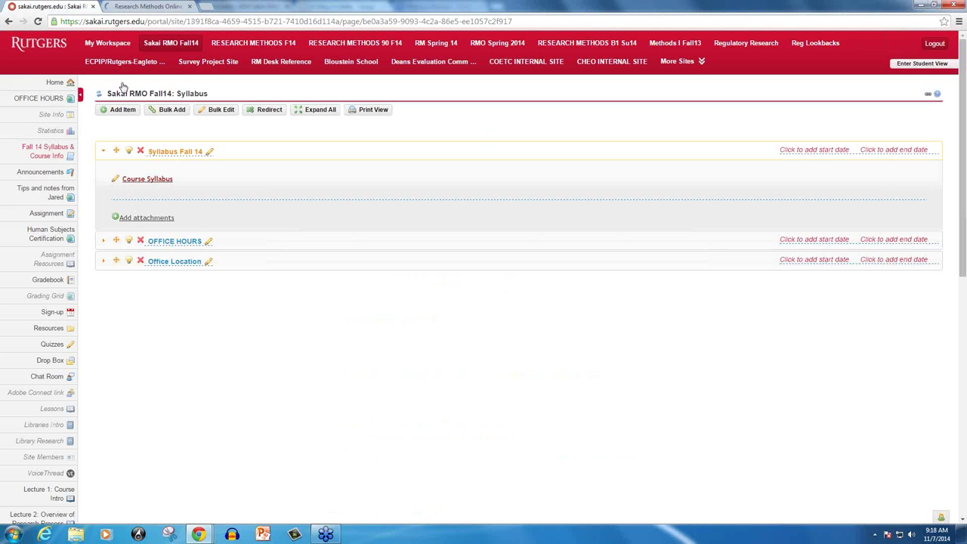
click(104, 242)
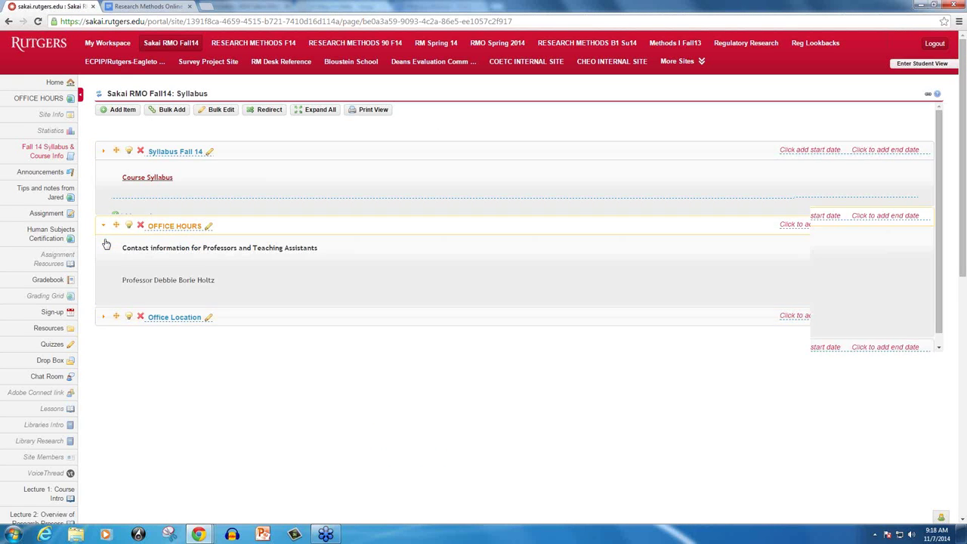
scroll(107, 244, down, 2)
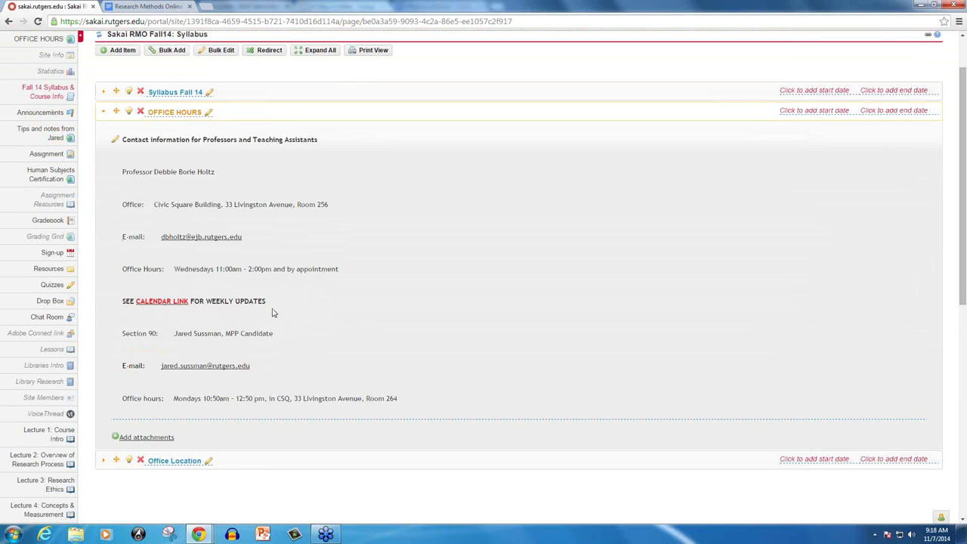
scroll(273, 313, down, 2)
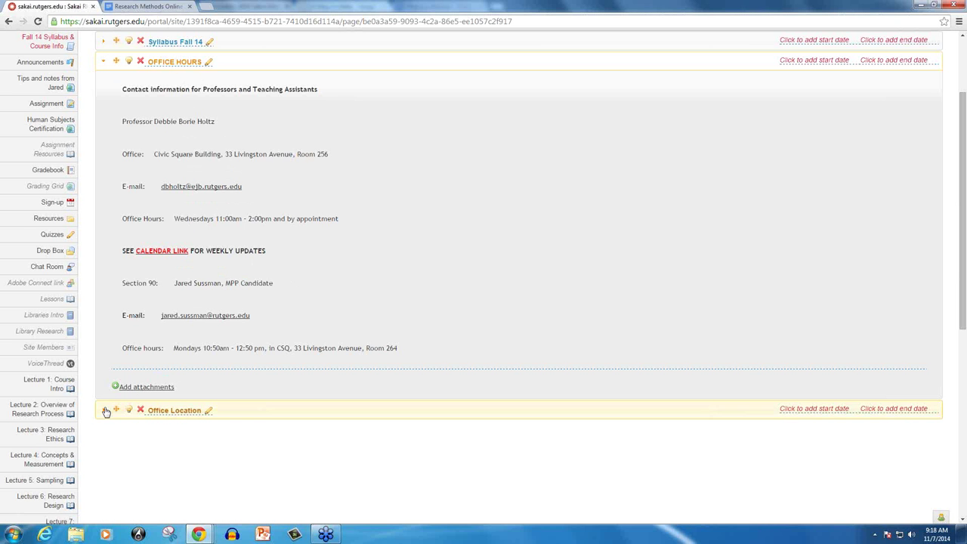
View the directions in the Office Location item and collapse it again.
click(104, 413)
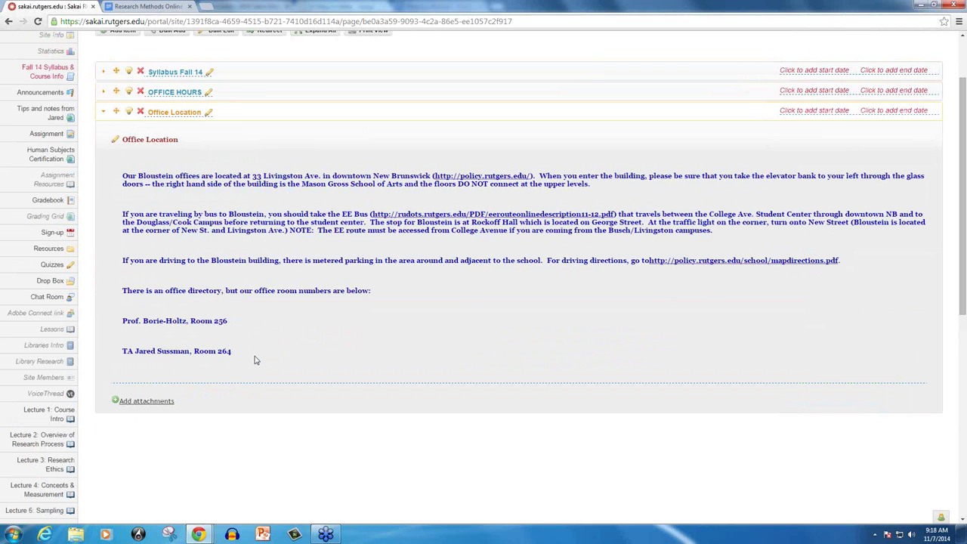
click(103, 114)
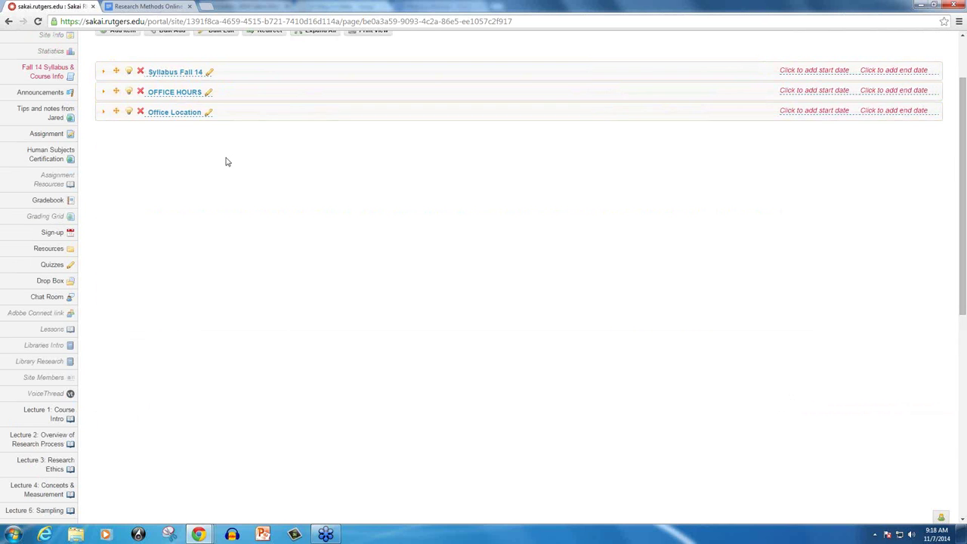
scroll(220, 186, up, 2)
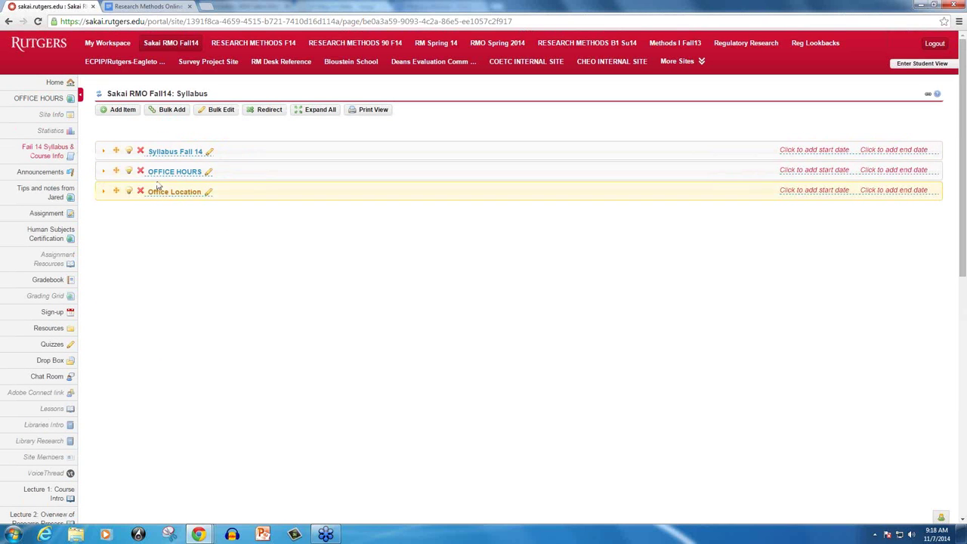
Check the Syllabus Fall 14 item and the linked syllabus document's first page, and return to the Sakai syllabus page.
click(102, 152)
scroll(157, 178, down, 1)
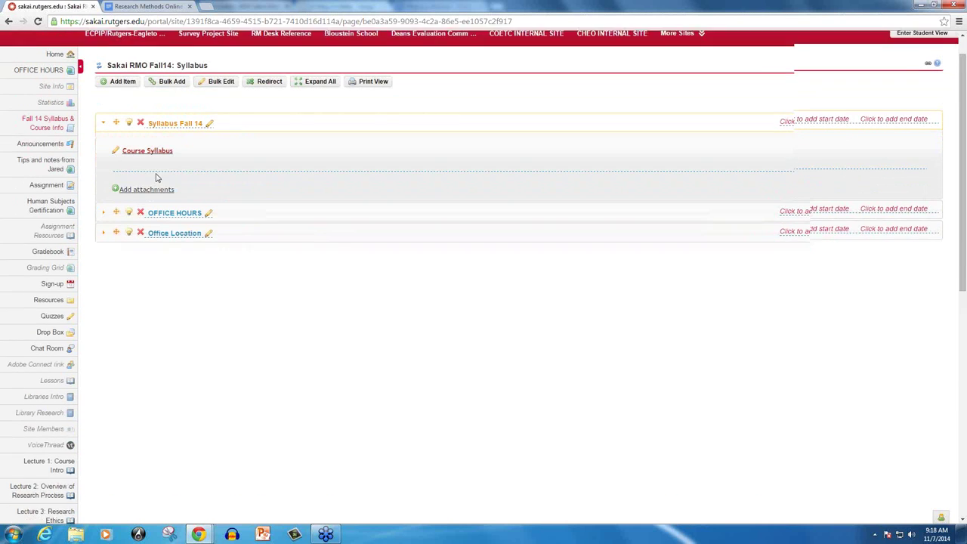
click(102, 113)
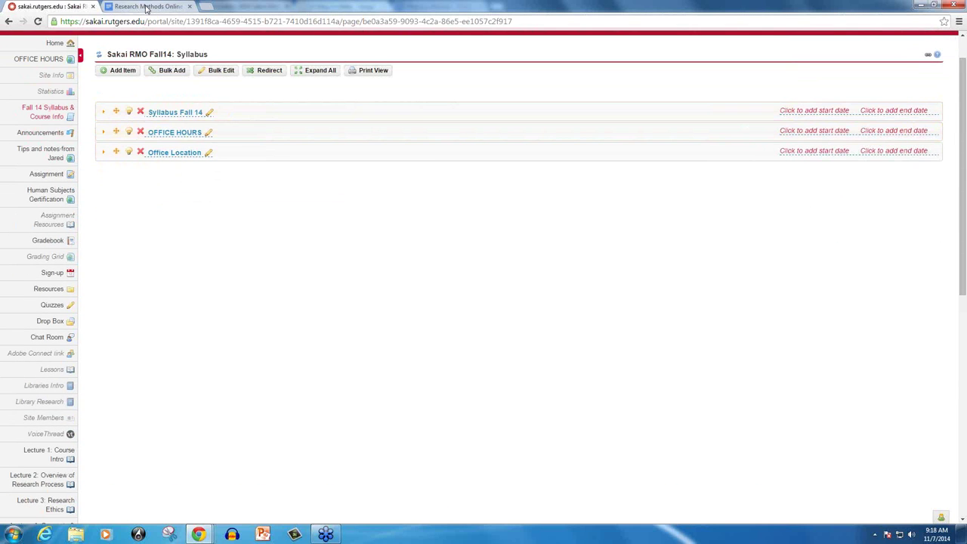
click(147, 7)
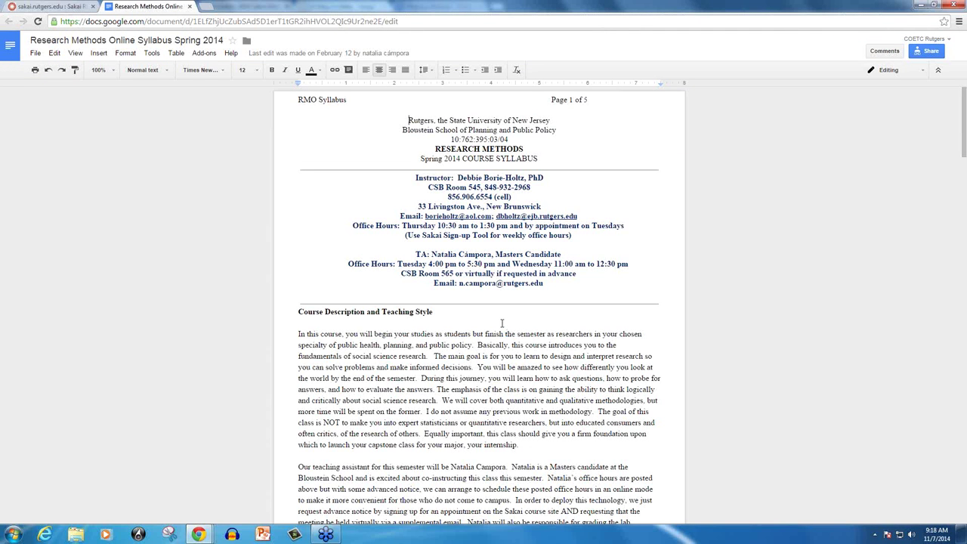
click(466, 285)
click(50, 6)
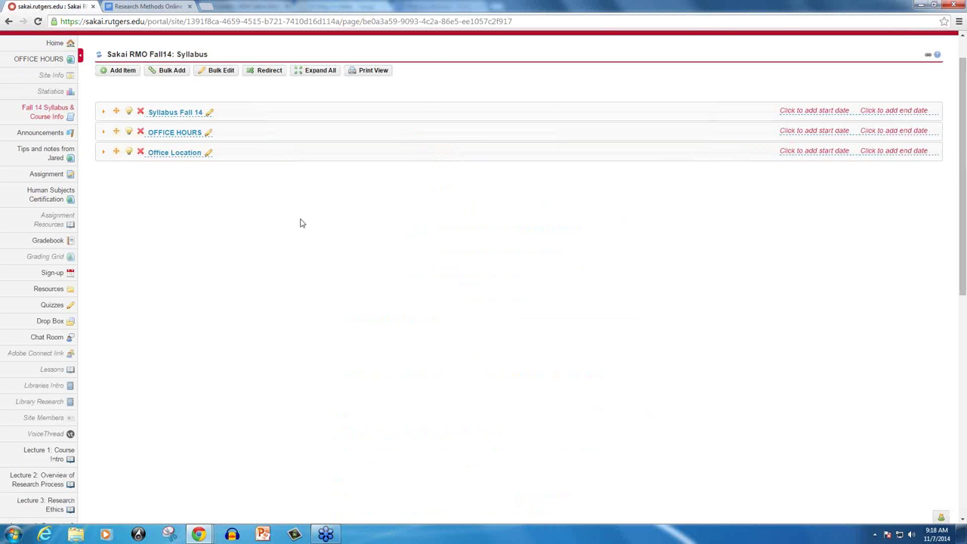
scroll(299, 227, down, 2)
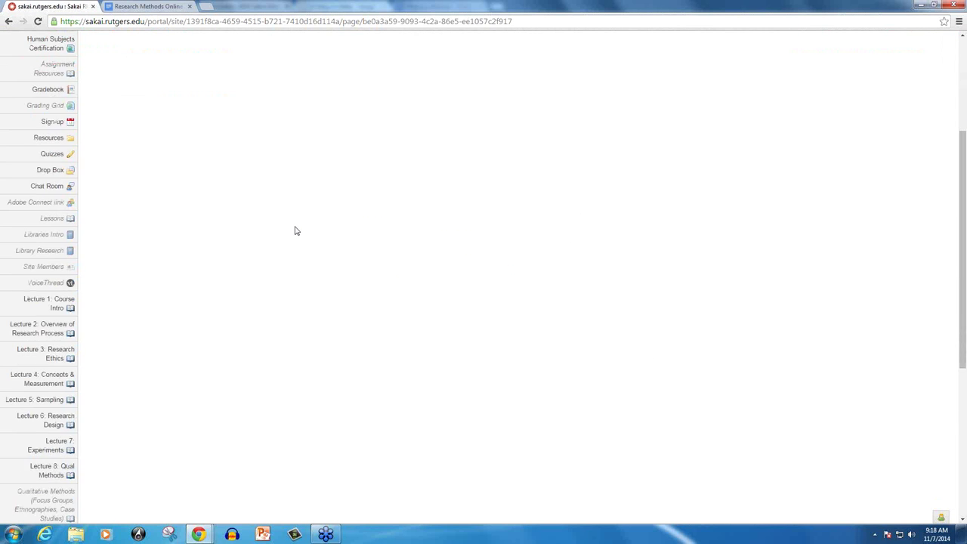
scroll(296, 231, down, 1)
scroll(296, 230, down, 1)
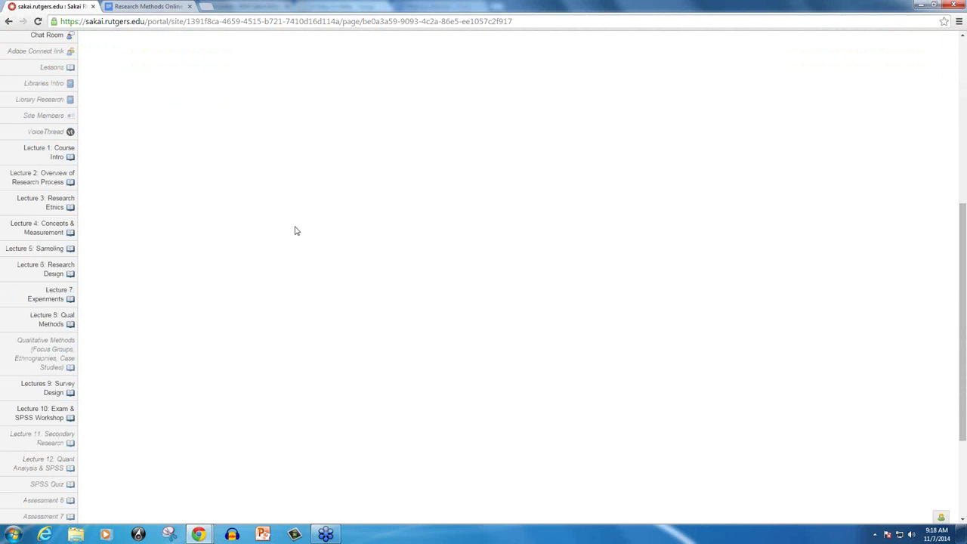
scroll(452, 233, up, 5)
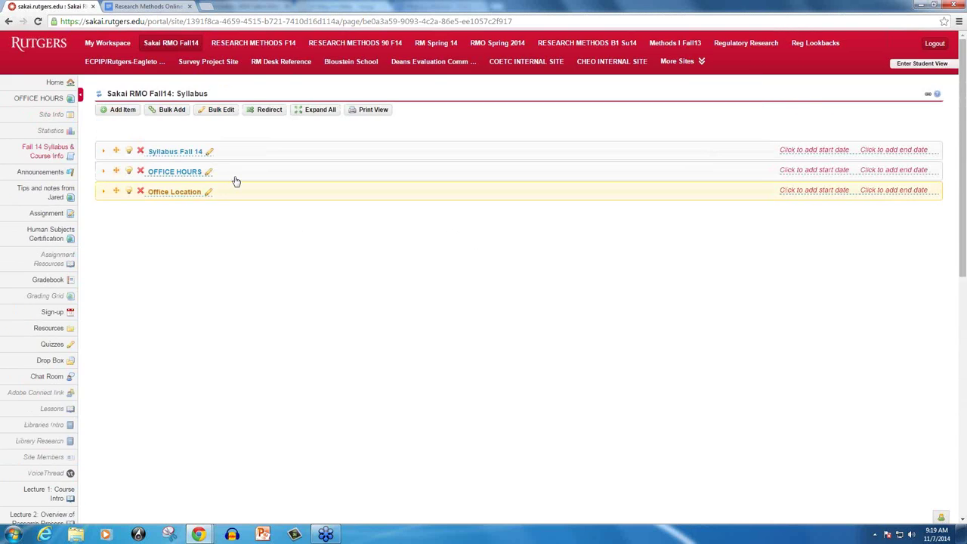
Open the Course Syllabus from the Syllabus Fall 14 item and look through the document to its end.
click(103, 152)
scroll(140, 154, down, 1)
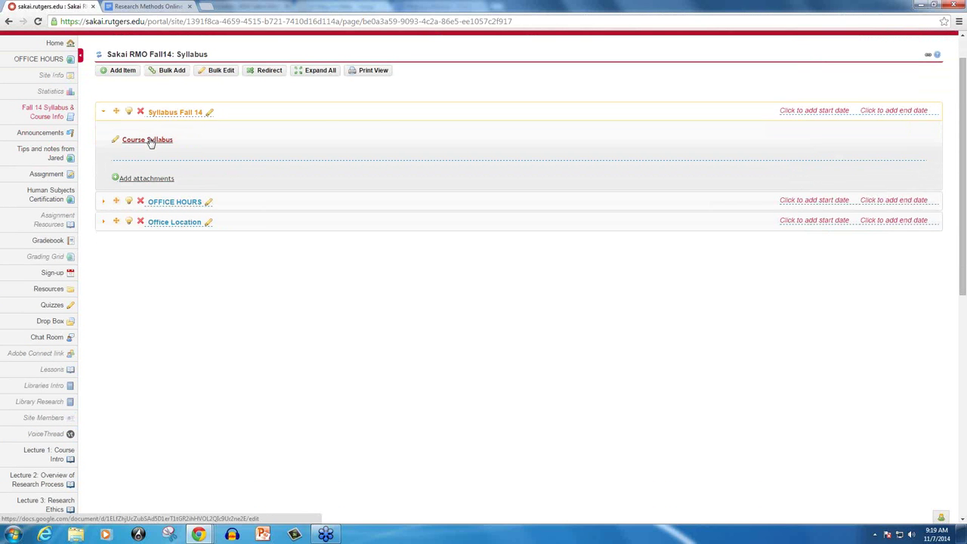
click(149, 142)
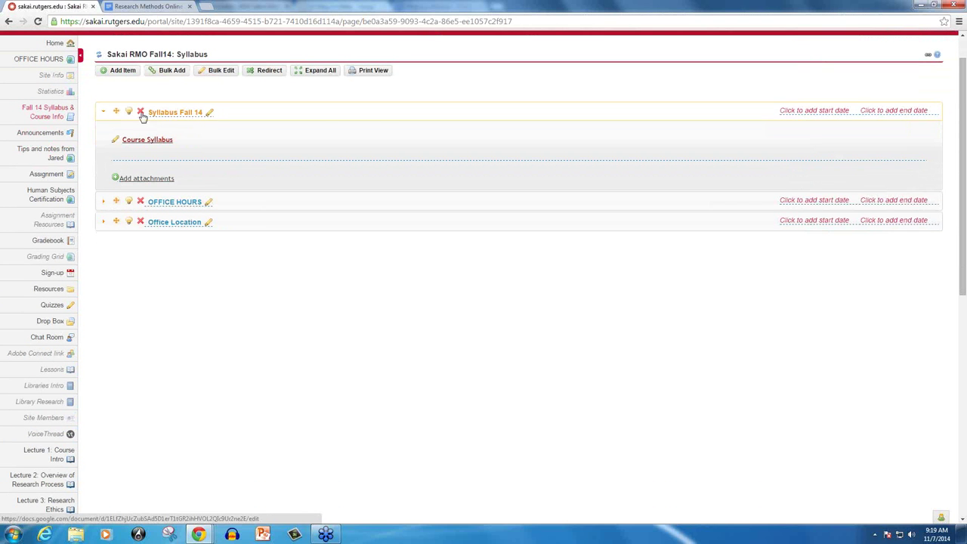
click(137, 9)
scroll(295, 229, down, 20)
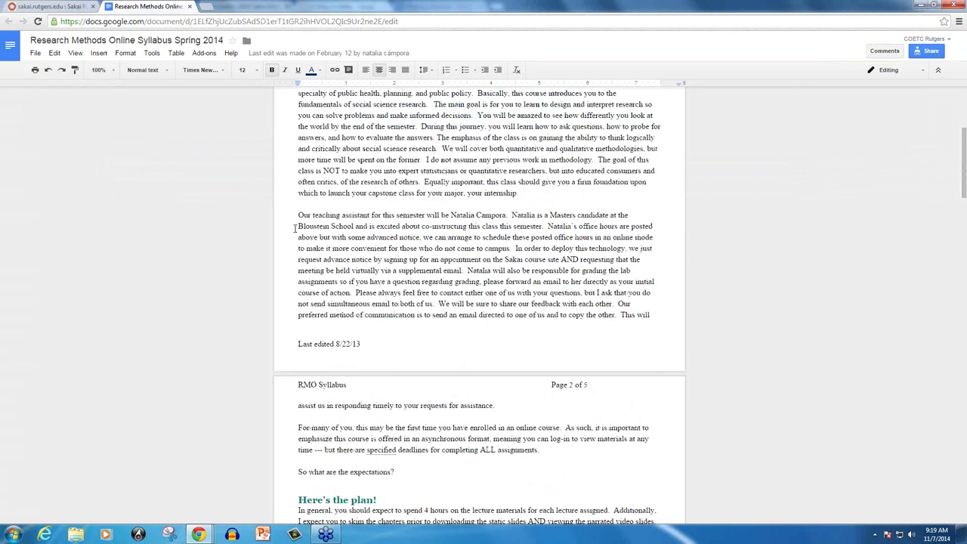
scroll(300, 233, down, 20)
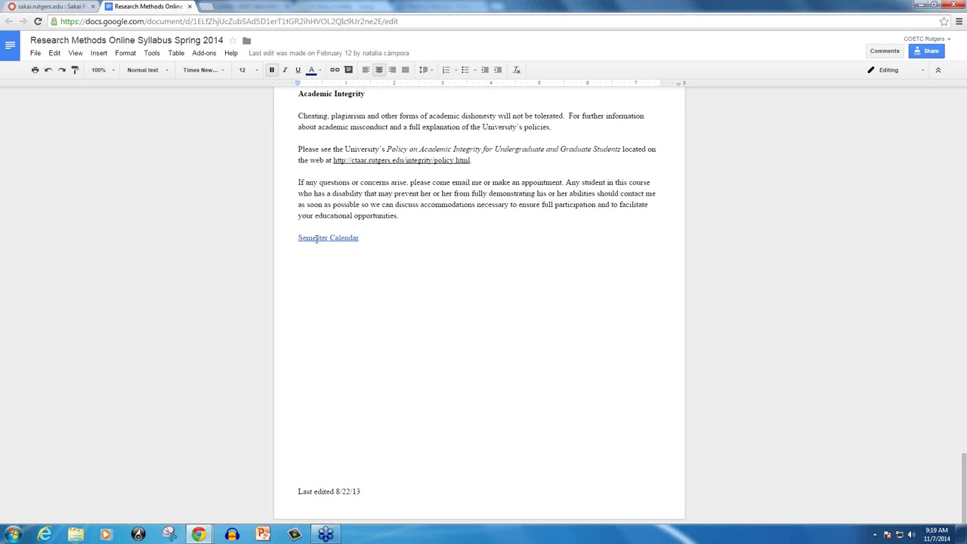
View the Semester Calendar linked at the end of the syllabus, and return to the Sakai page, collapsing Syllabus Fall 14.
click(318, 240)
click(363, 257)
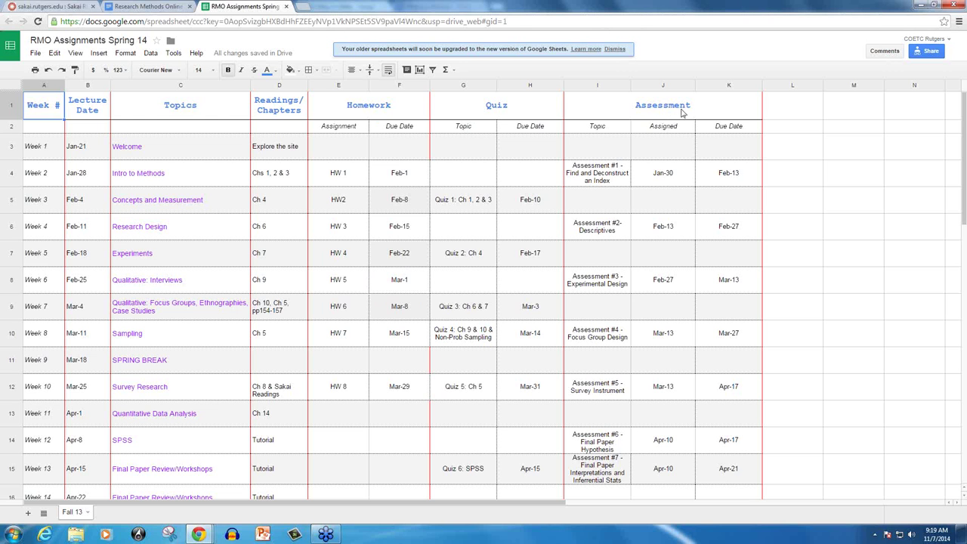
click(43, 9)
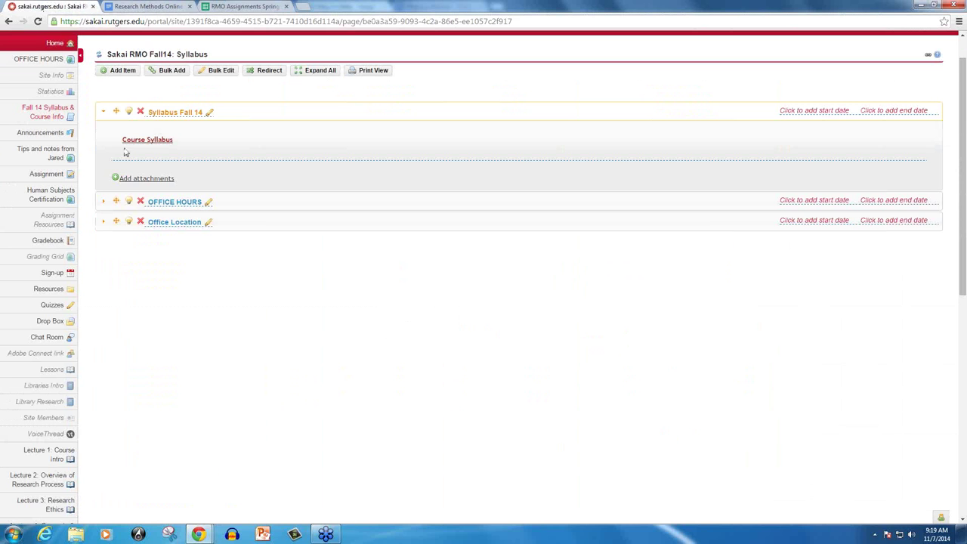
click(103, 112)
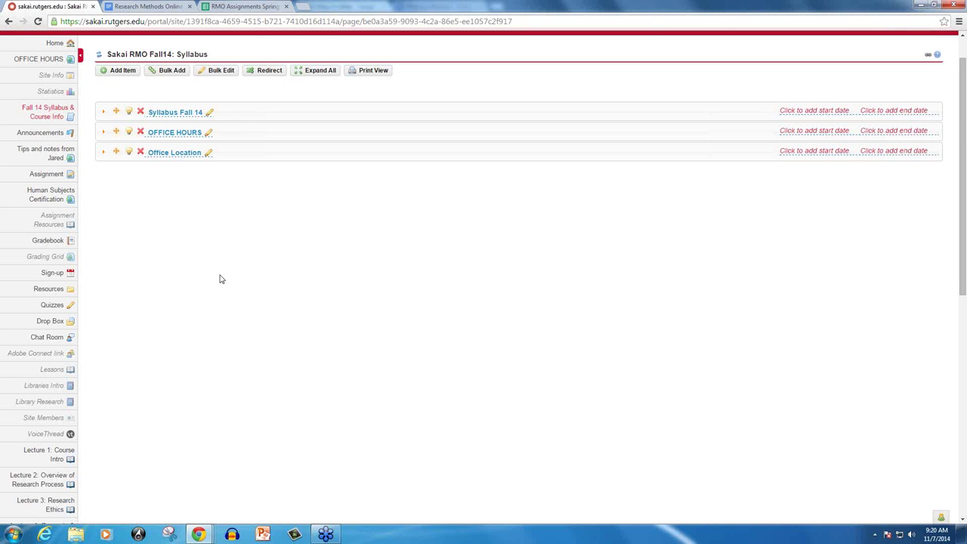
Open the Lecture 4: Concepts & Measurement section and review its Lab Exercise page.
scroll(163, 326, down, 2)
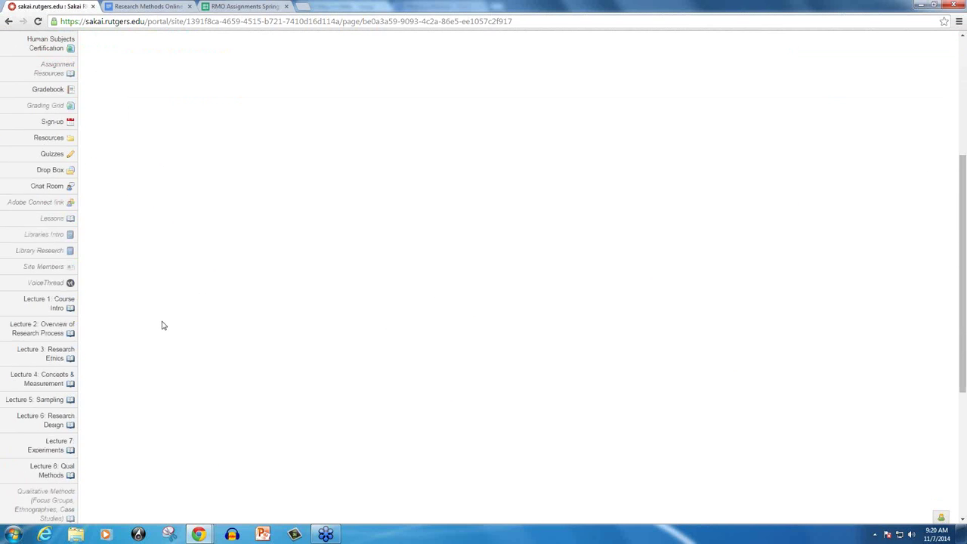
scroll(162, 326, down, 2)
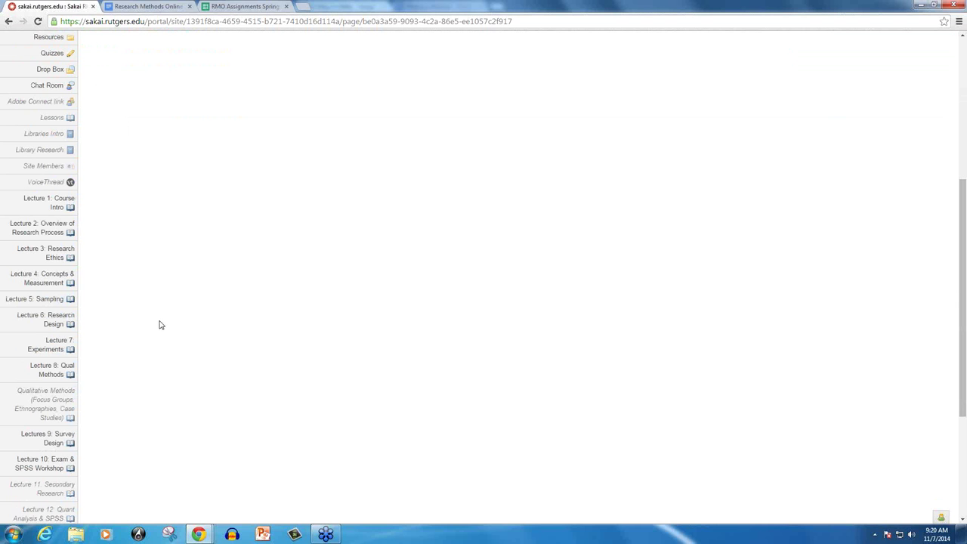
click(57, 285)
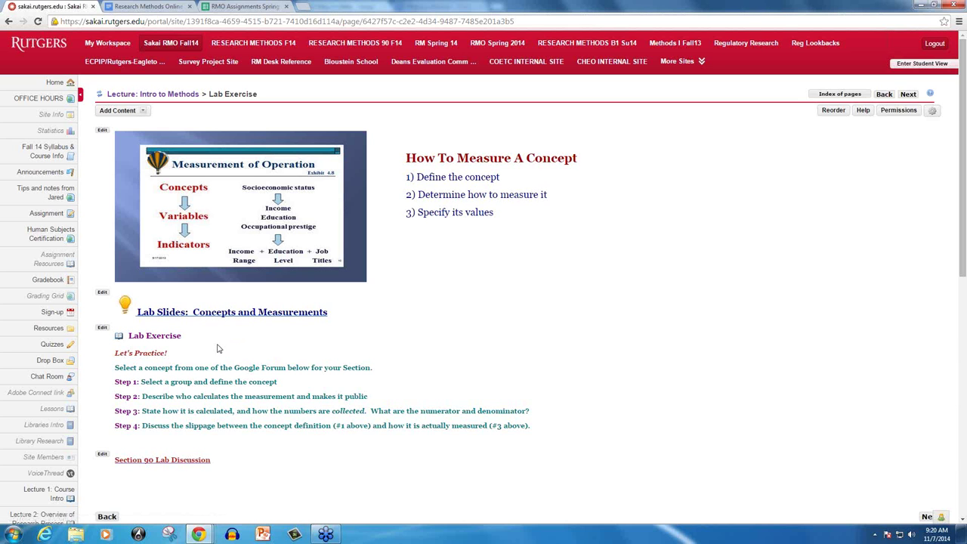
scroll(219, 349, down, 2)
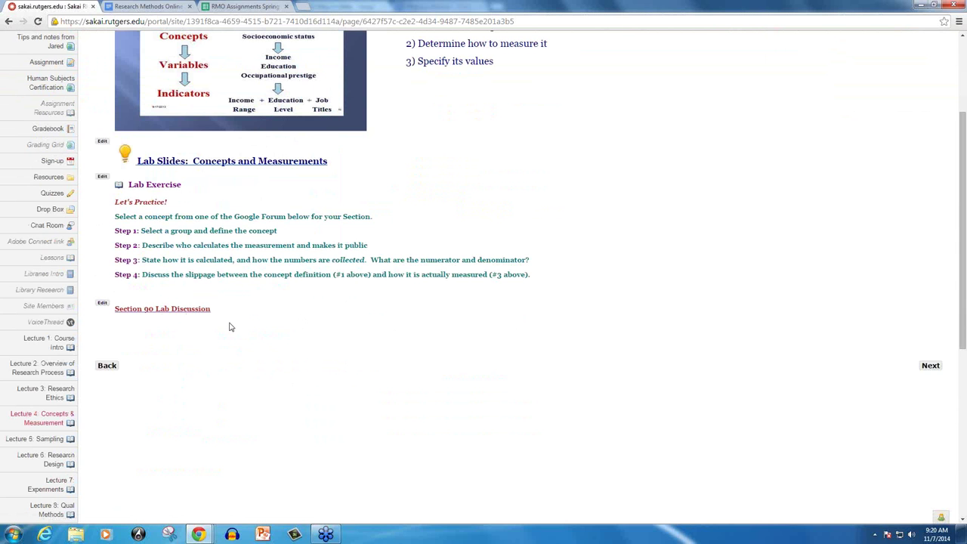
scroll(231, 327, up, 2)
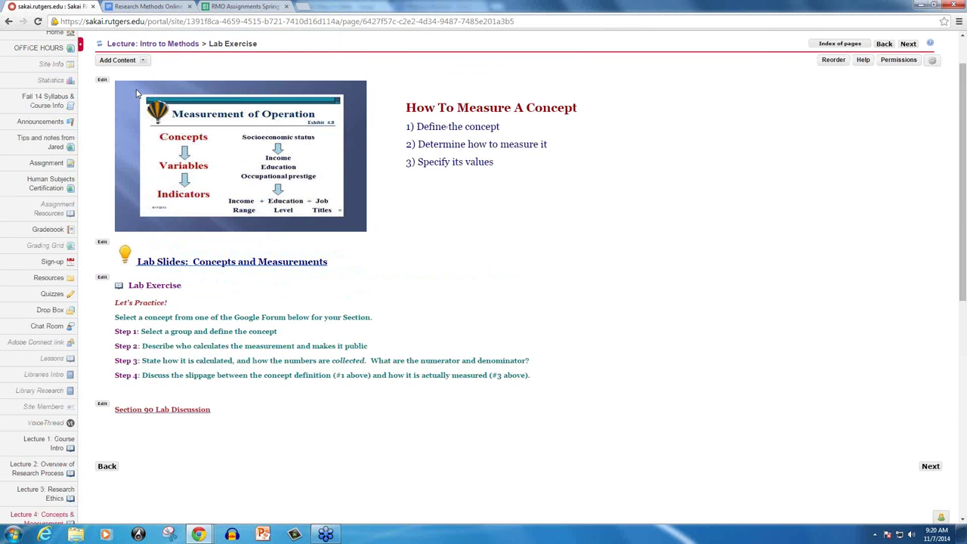
Start a new text item on the Lab Exercise page containing the word "Presentation" and select that word.
scroll(139, 95, up, 1)
click(119, 111)
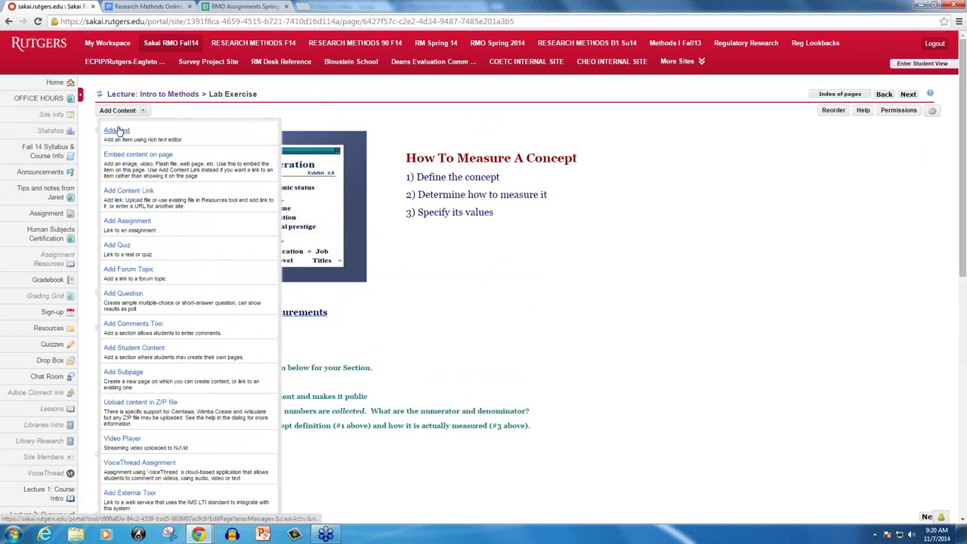
click(118, 130)
click(219, 223)
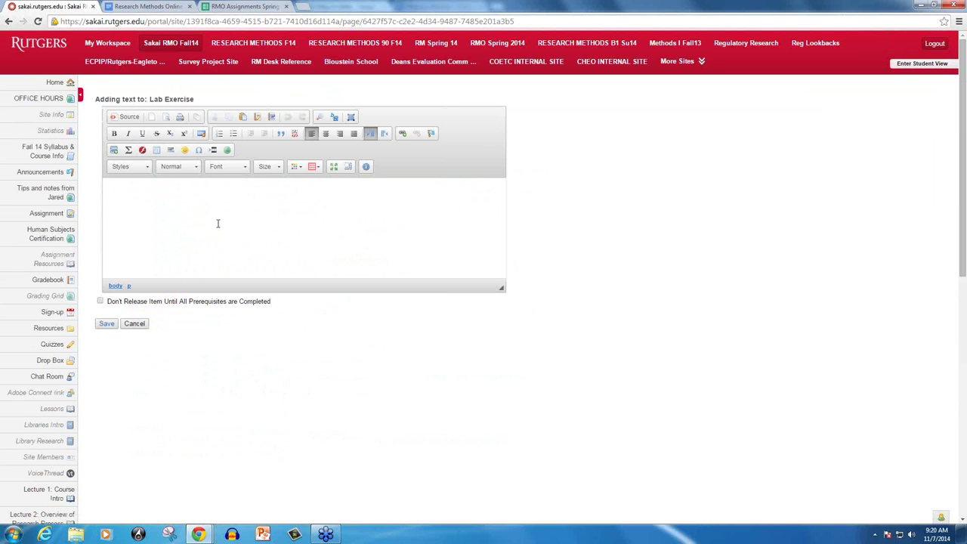
text(Presentation)
double_click(136, 193)
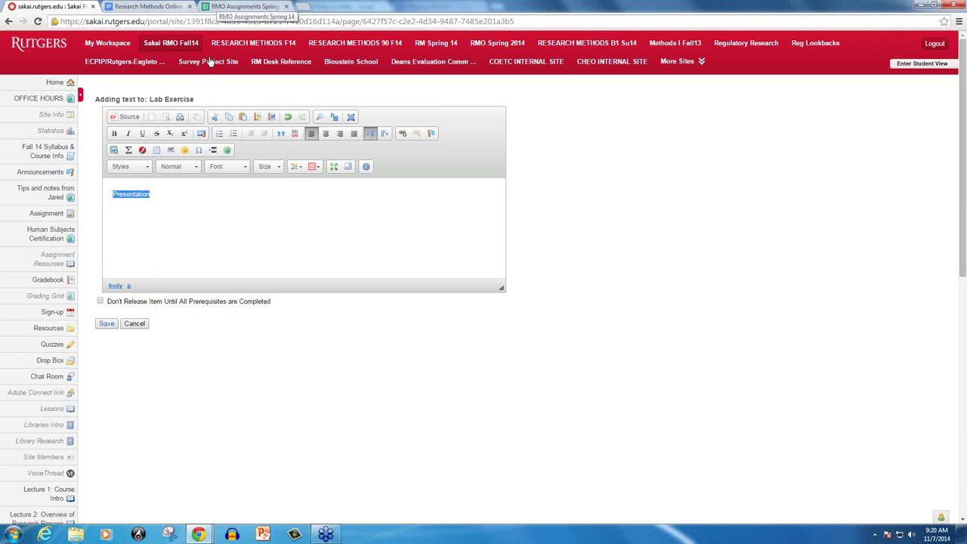
Switch to the 10 Ways to Relax presentation in Google Slides and copy its view-only sharing link.
click(198, 534)
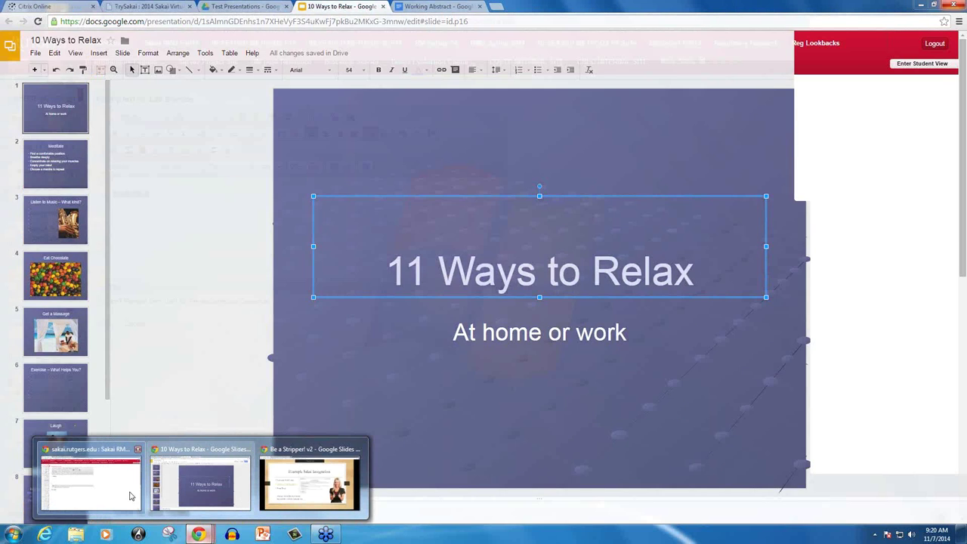
click(241, 502)
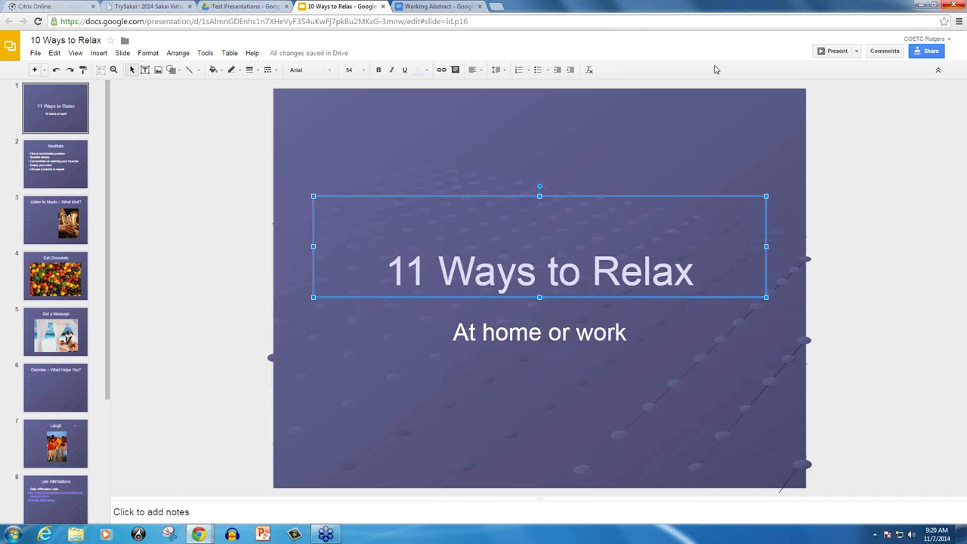
click(929, 50)
click(511, 251)
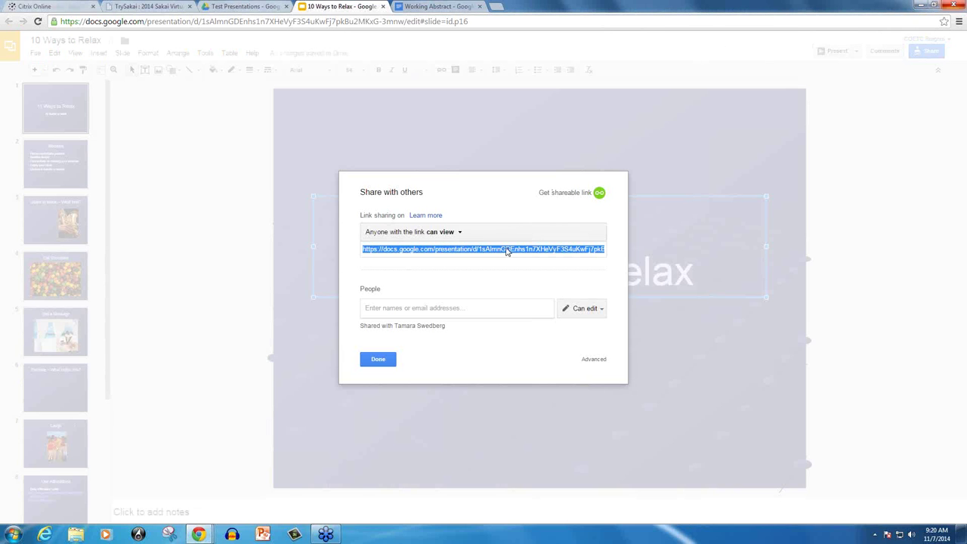
right_click(505, 249)
click(534, 302)
Switch back to the Lab Exercise text editor in Sakai and link the selected word "Presentation" to the copied sharing URL.
mouse_move(198, 535)
click(125, 491)
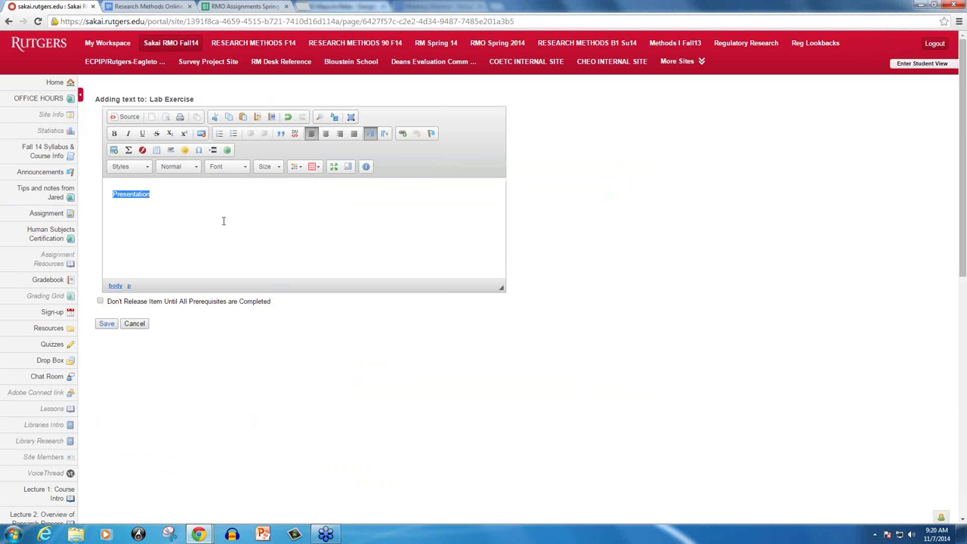
click(402, 133)
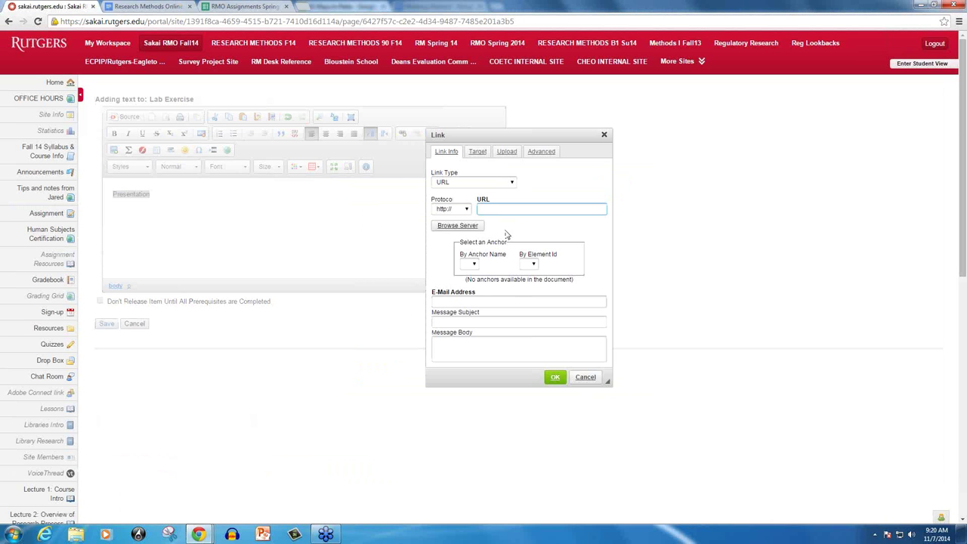
key(ctrl+v)
Set the link's target to New Window (_blank), save the text item and check it on the Lab Exercise page.
click(477, 154)
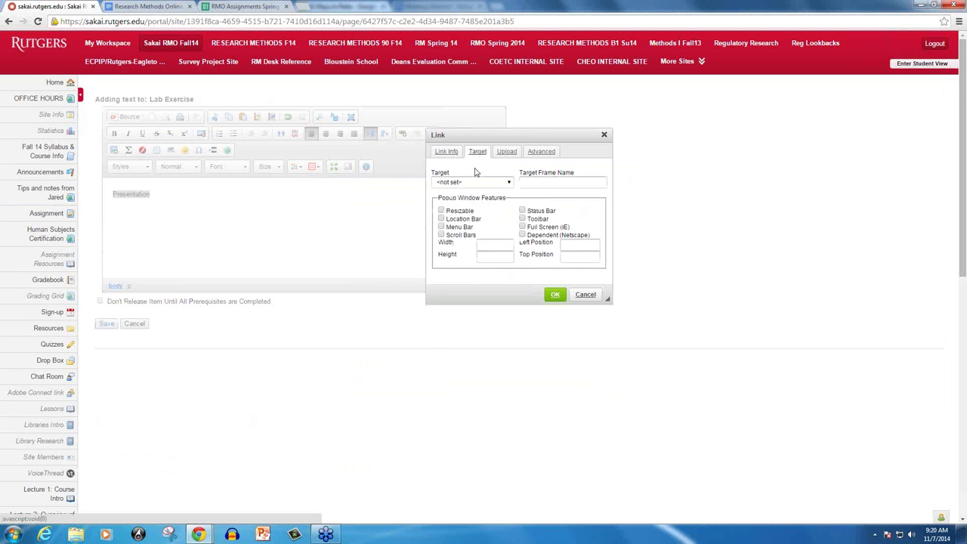
click(471, 182)
click(469, 238)
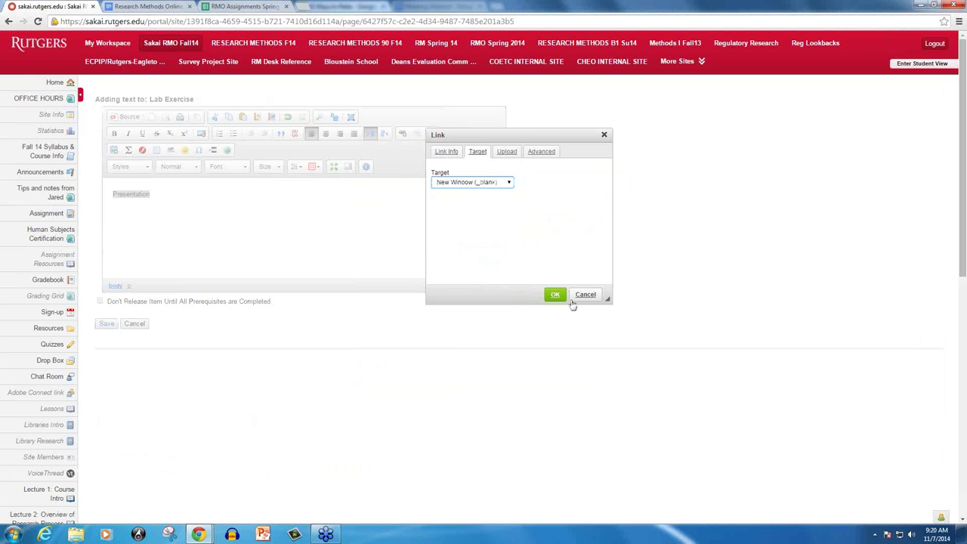
click(555, 295)
click(106, 325)
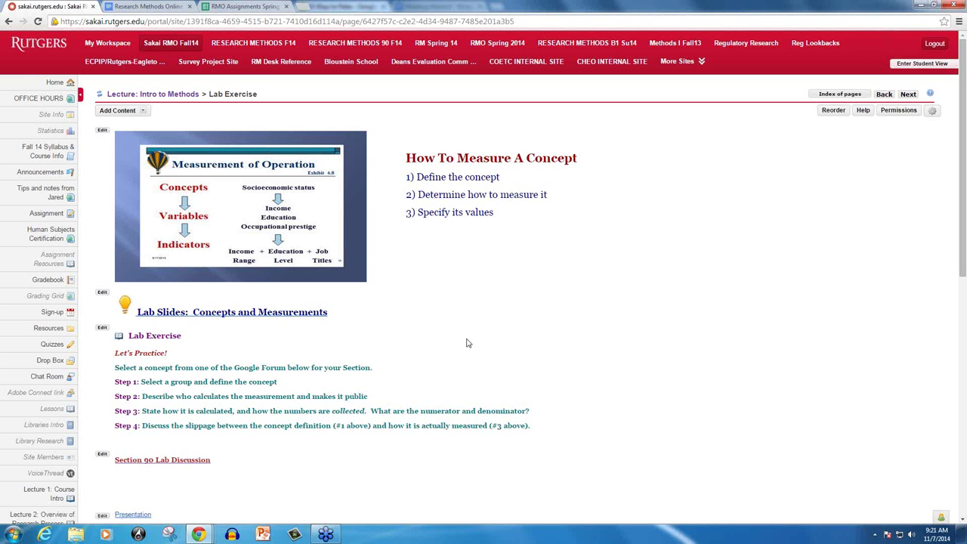
scroll(467, 343, down, 1)
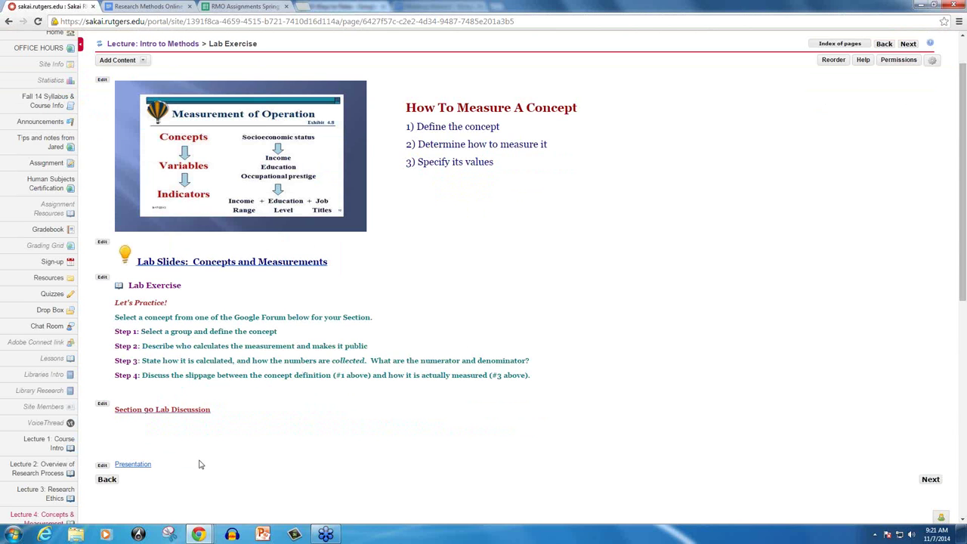
scroll(200, 464, up, 1)
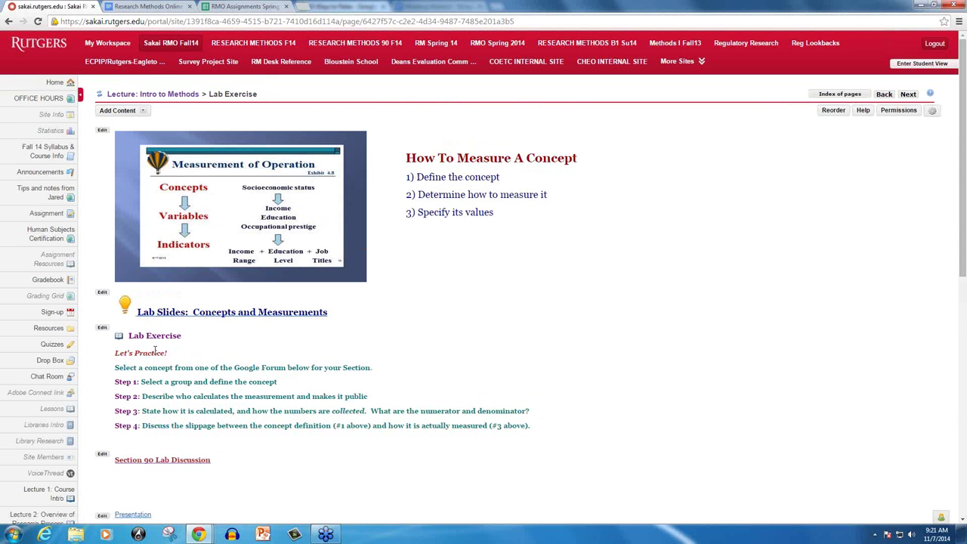
View the embedded Google Doc on the course site's tips and notes page.
click(53, 198)
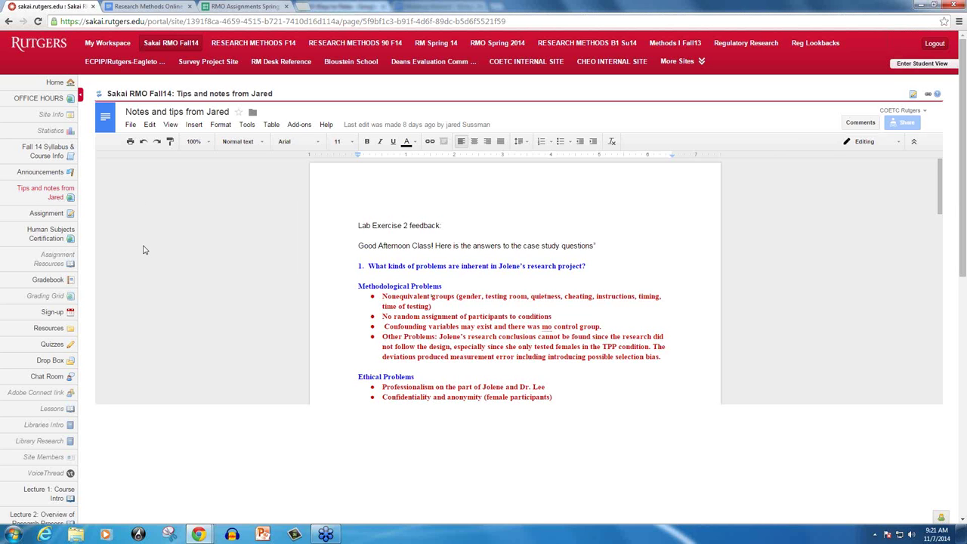
scroll(144, 249, down, 5)
scroll(144, 249, up, 5)
Add another Web Content tool to the course site's tools and continue to its settings.
click(63, 117)
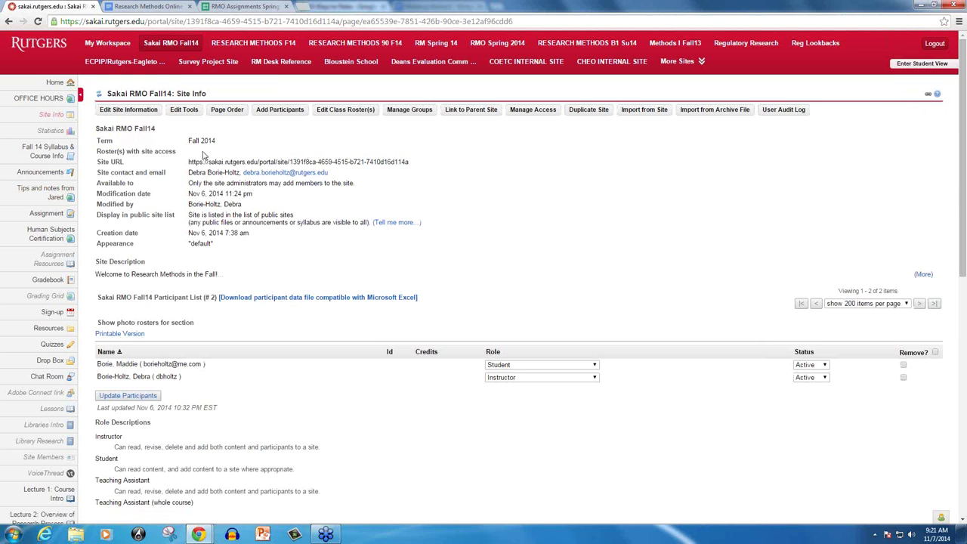
click(186, 112)
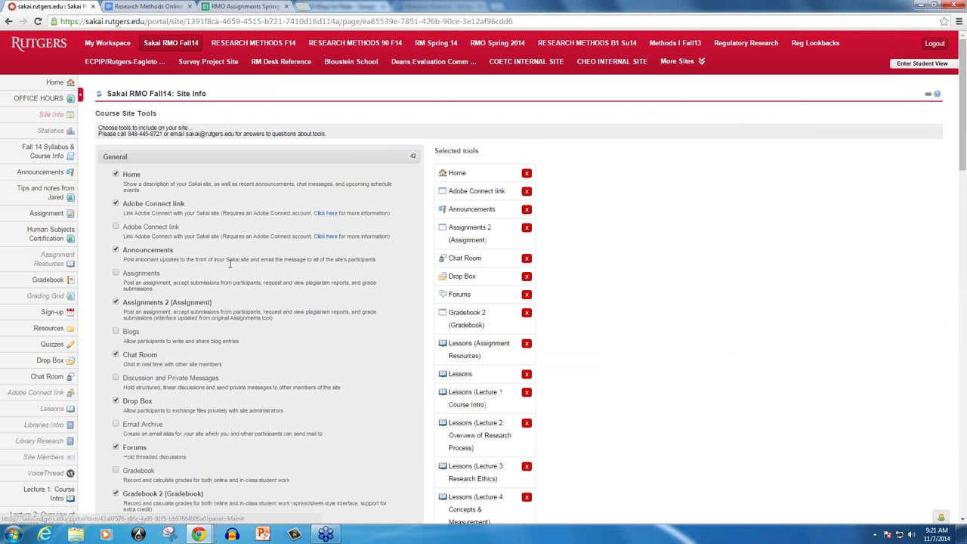
scroll(219, 263, down, 10)
scroll(227, 266, down, 10)
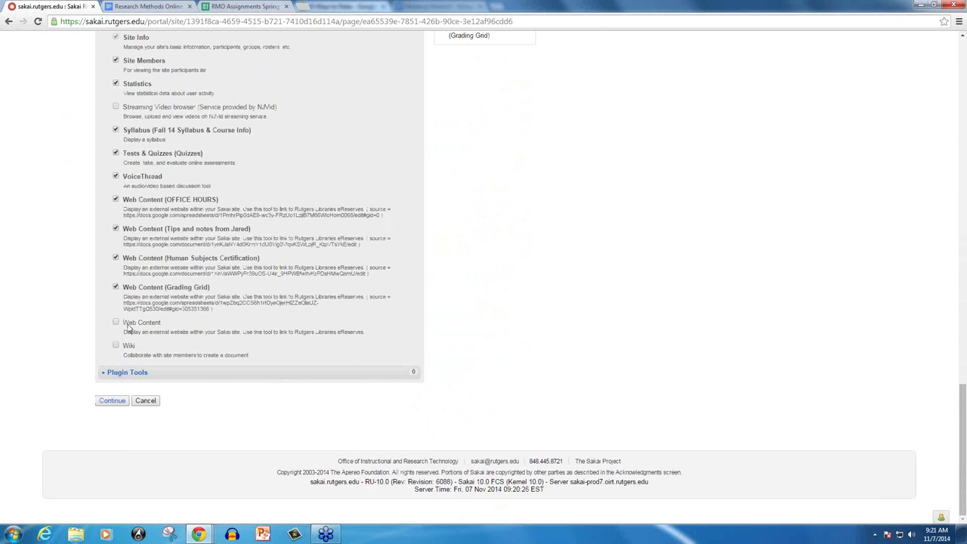
click(116, 322)
click(118, 402)
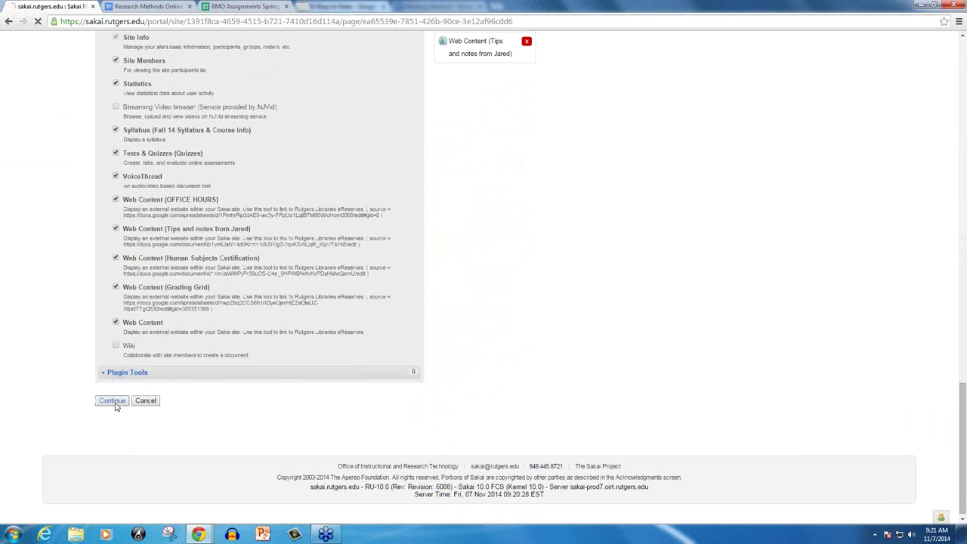
Title the Web Content tool "Feedback Quiz 1", paste the copied presentation link as its source, and cancel the setup.
drag(255, 163, 173, 159)
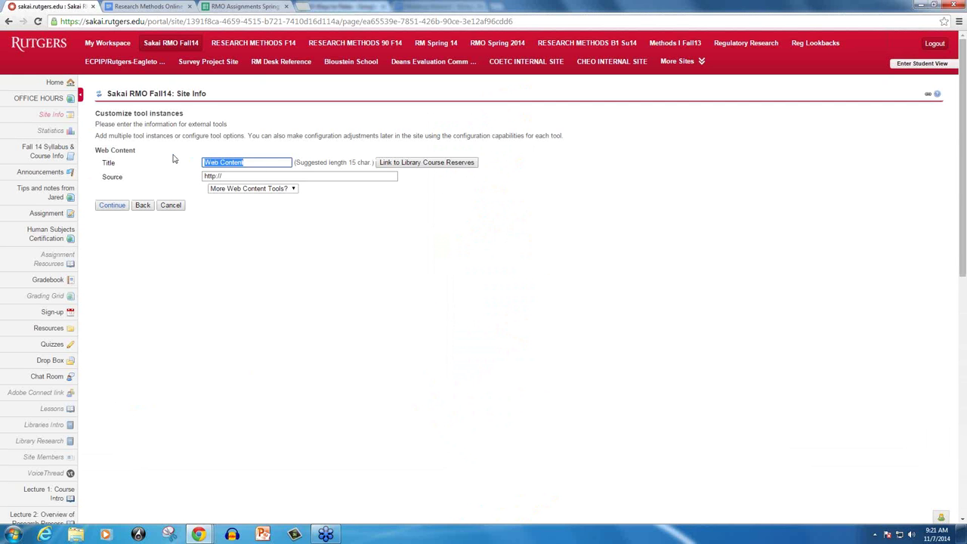
text(Feedback Quiz 1)
key(Tab)
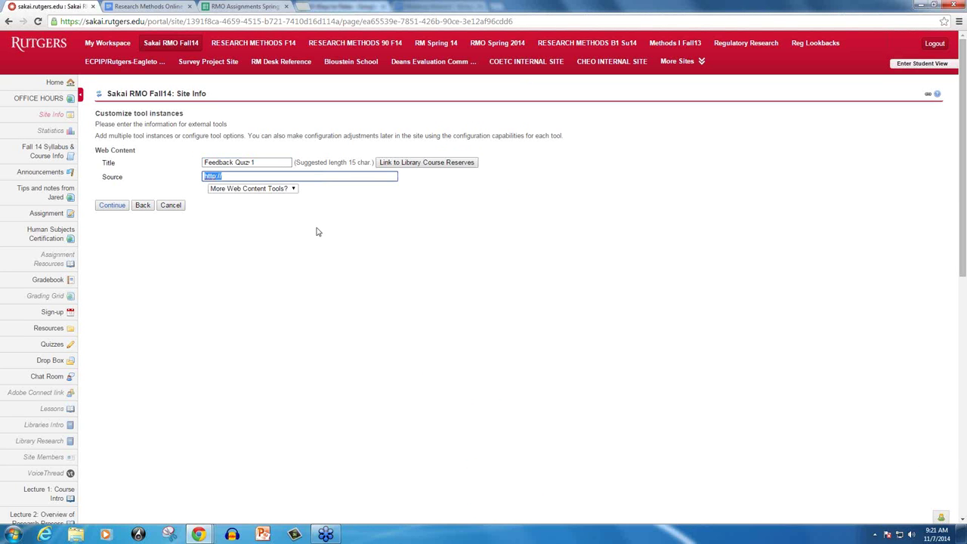
key(ctrl+v)
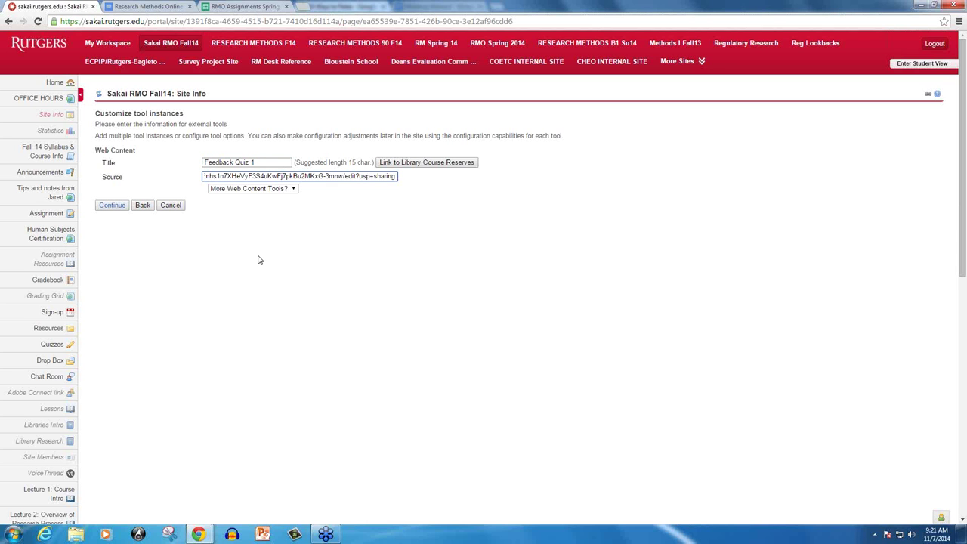
click(178, 207)
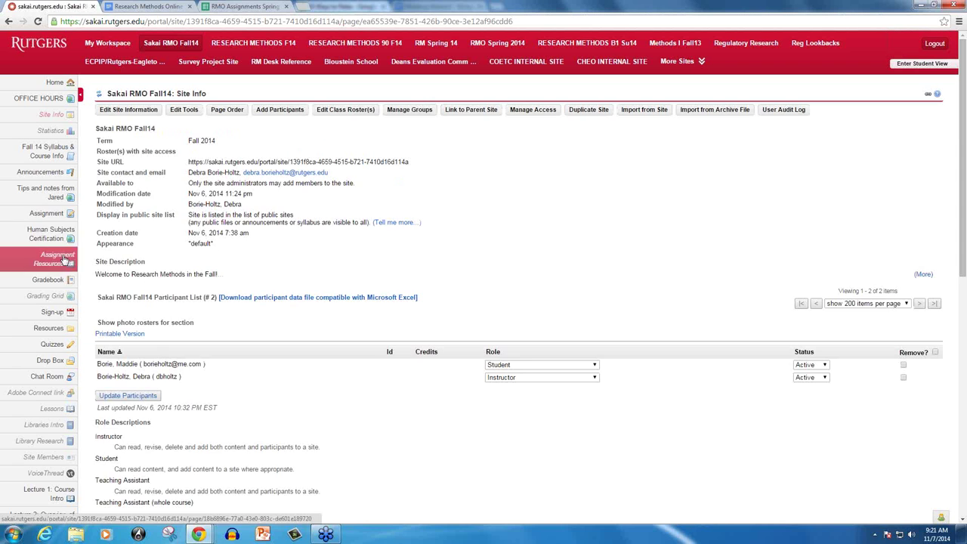
View the Human Subjects Certification page, and switch to the Be a Stripper! v2 slideshow, advancing to the Calendars slide.
click(46, 236)
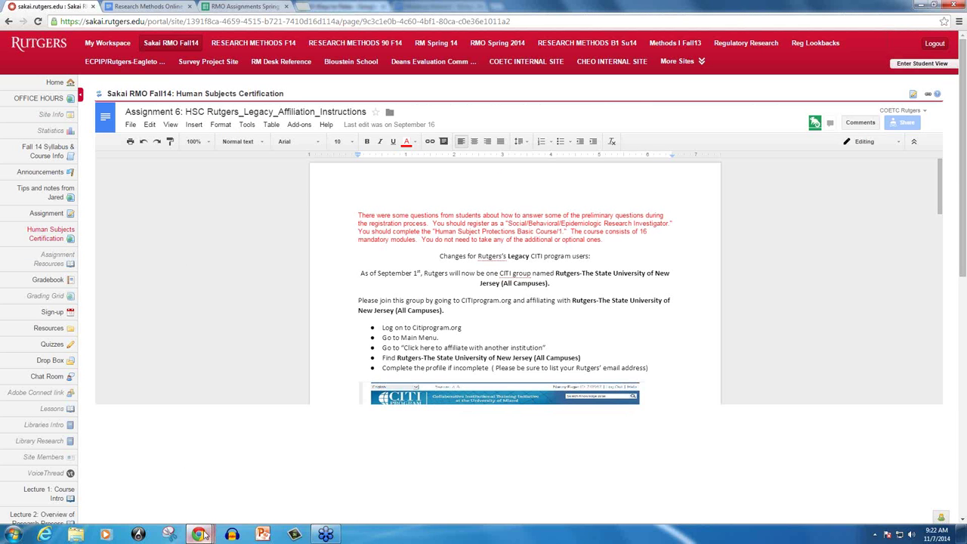
mouse_move(198, 534)
click(310, 483)
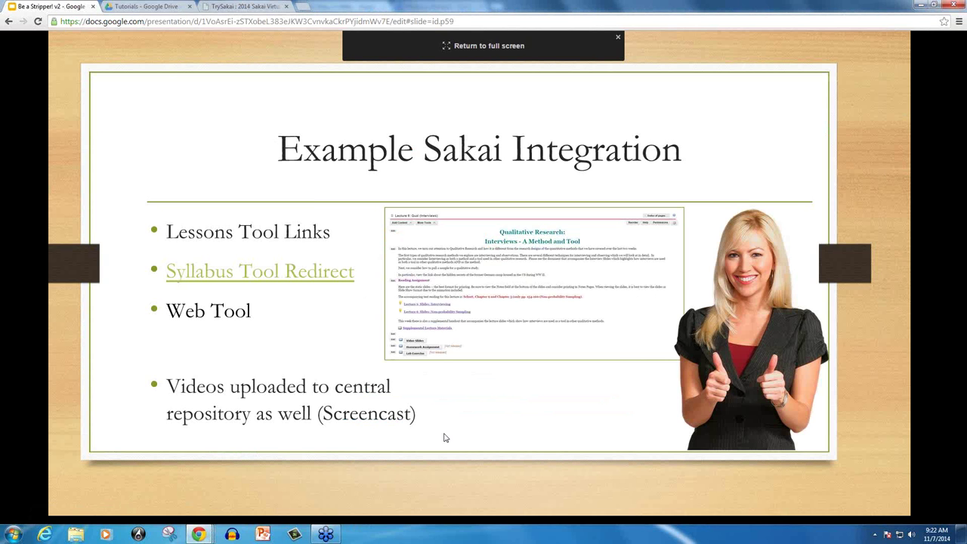
key(Right)
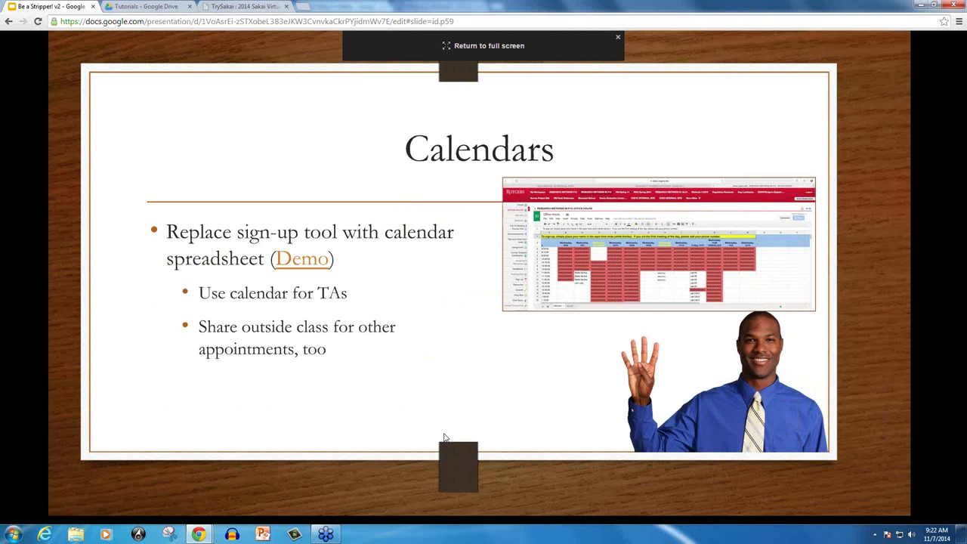
Switch back to the Sakai course site and open its Office Hours page.
key(alt+Tab)
key(alt+Tab)
key(alt+Tab)
key(alt+Tab)
key(alt+Tab)
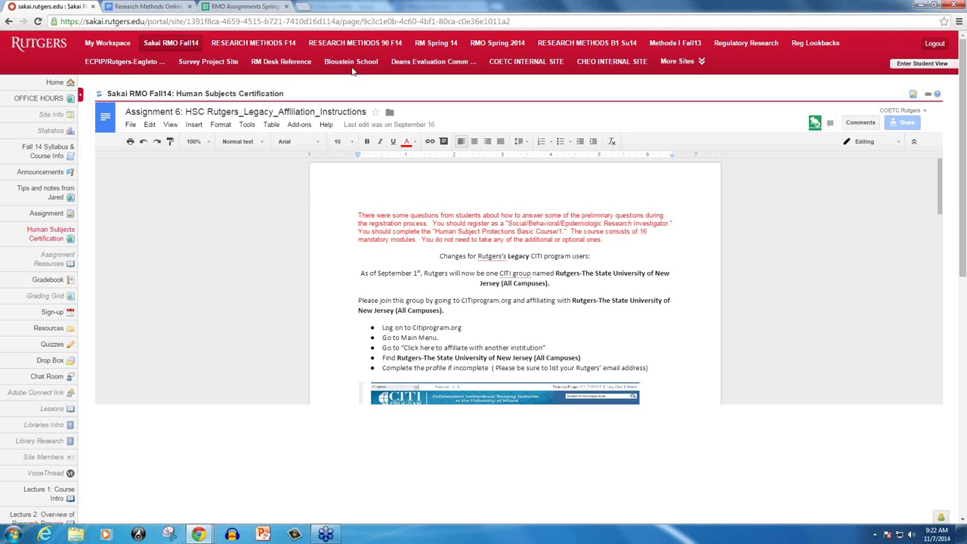
click(53, 83)
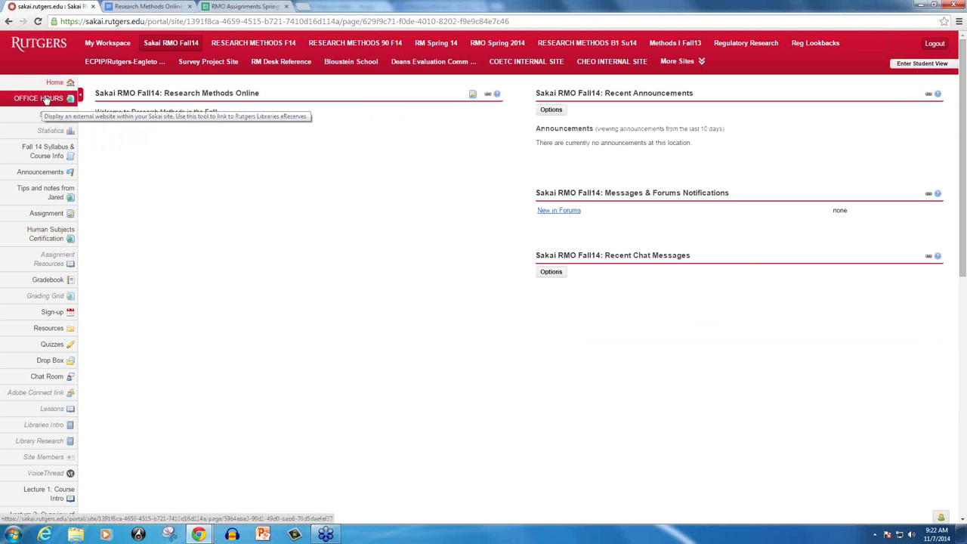
click(39, 98)
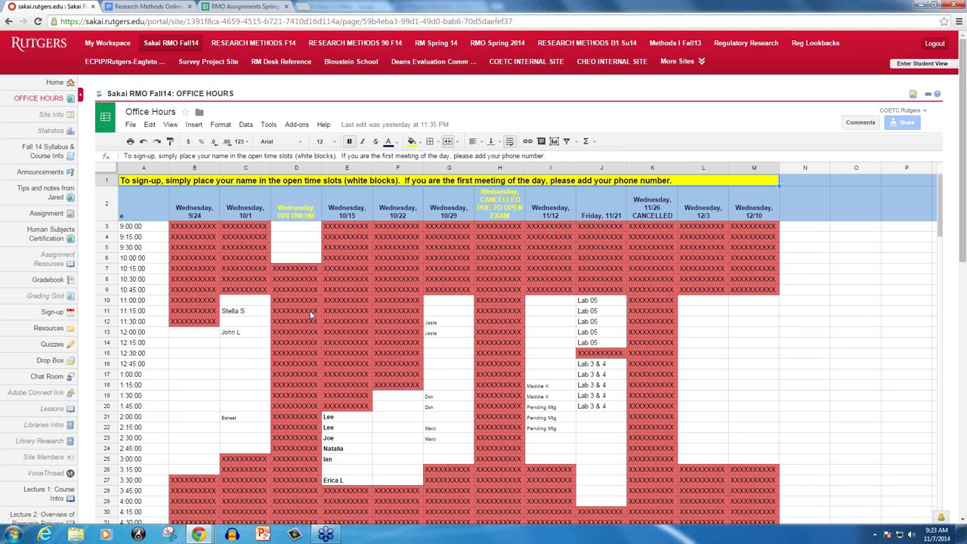
Examine the time slots in the embedded Office Hours sign-up spreadsheet down to its last rows.
scroll(310, 316, down, 2)
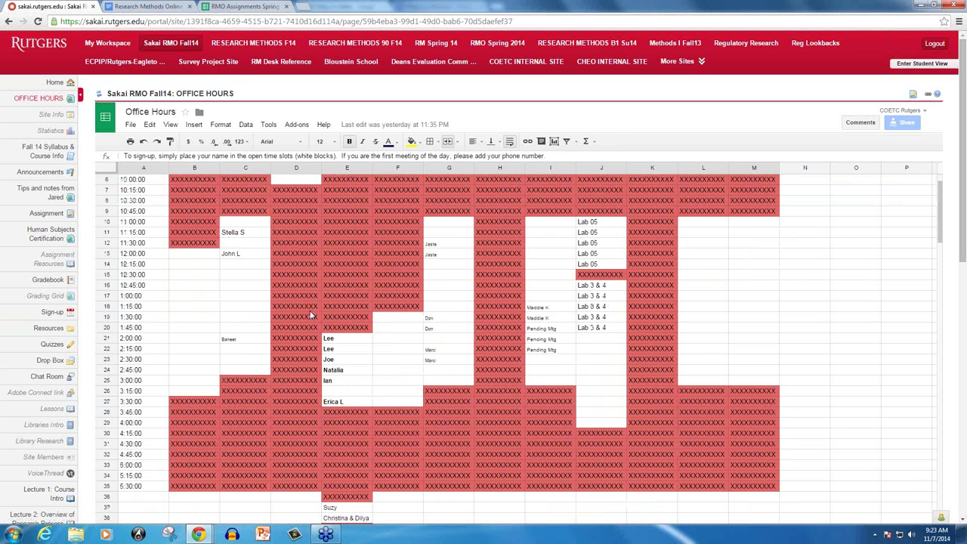
scroll(310, 315, up, 3)
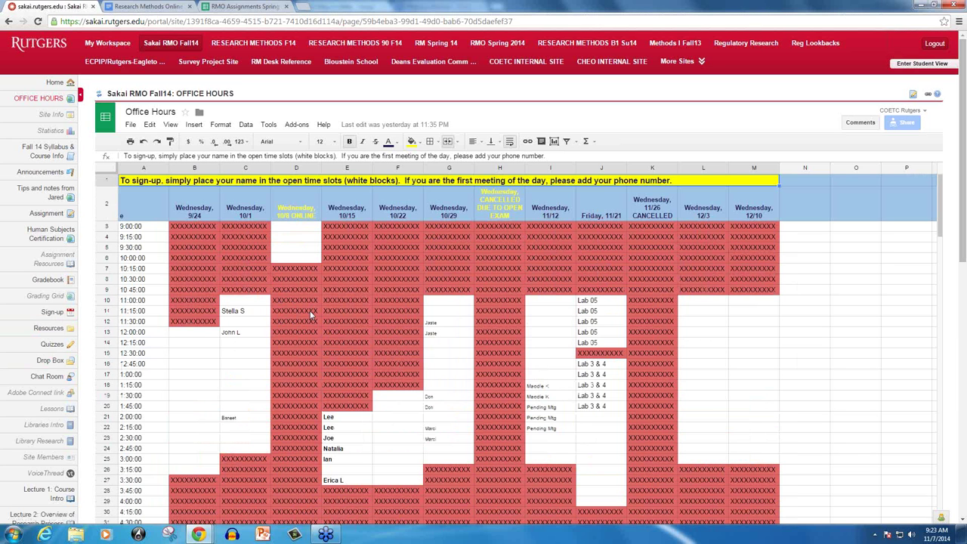
scroll(309, 313, down, 5)
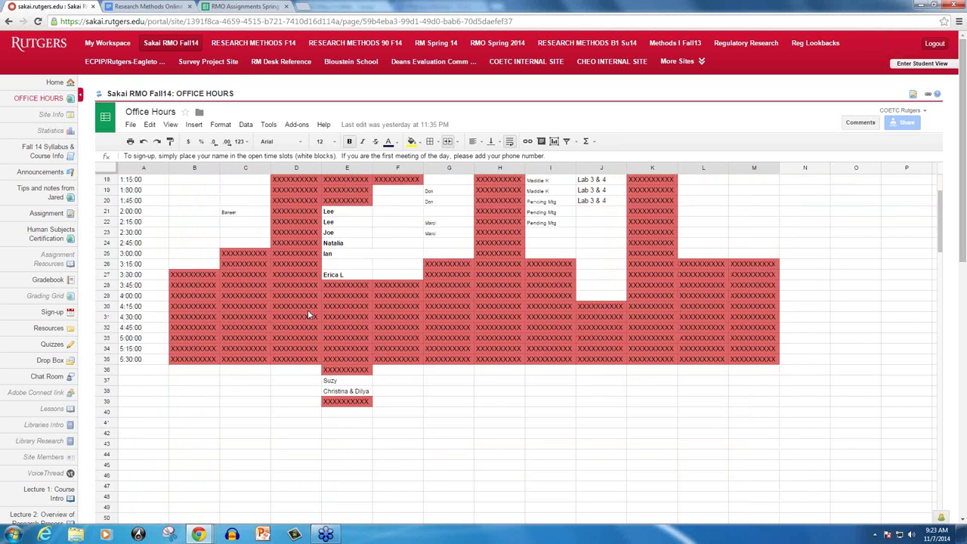
scroll(307, 310, up, 5)
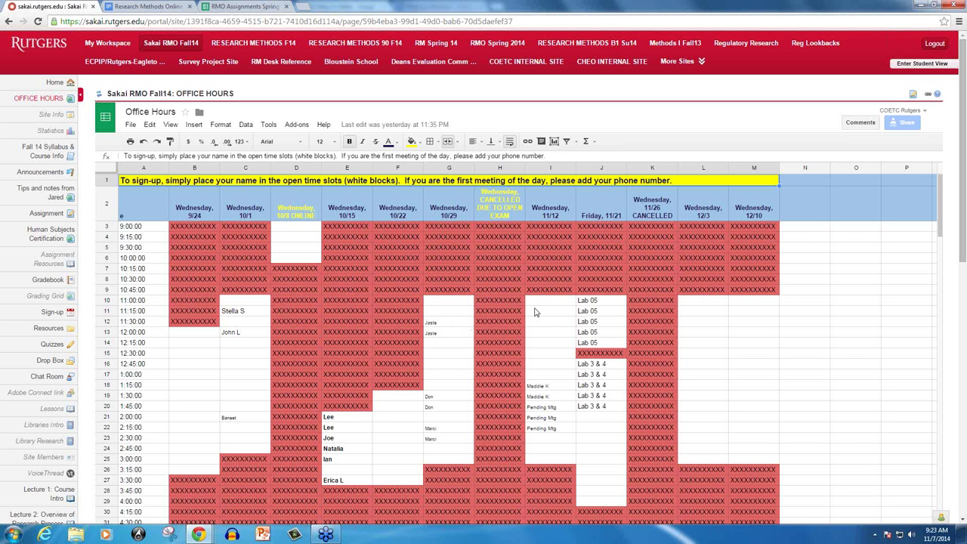
Try entering "mmmm" in the 11:15 slot for Wednesday, 11/12, and erase the text.
click(541, 312)
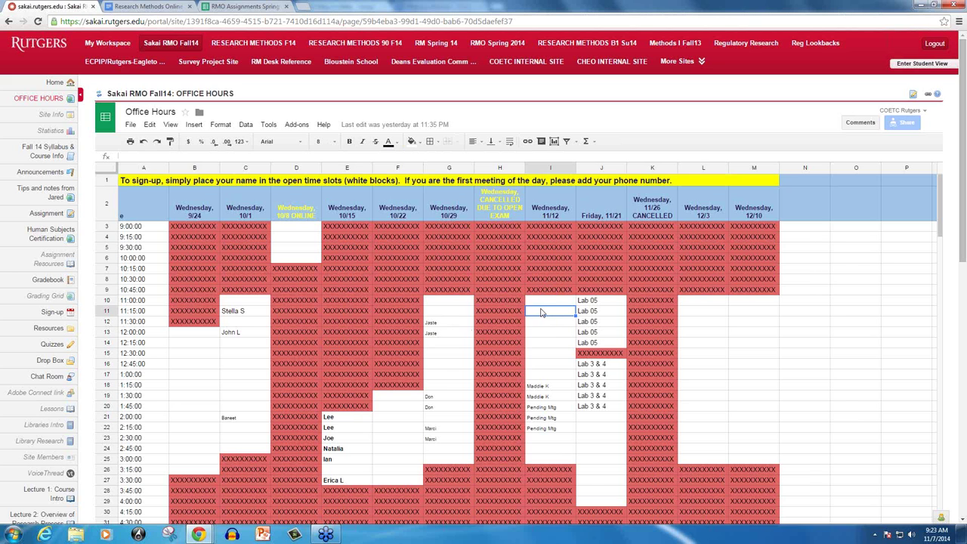
text(mmmm)
key(BackSpace)
key(BackSpace)
key(BackSpace)
key(BackSpace)
Switch to the Be a Stripper! v2 slideshow and advance to the Advantage 3: Student Share slide.
key(alt+Tab)
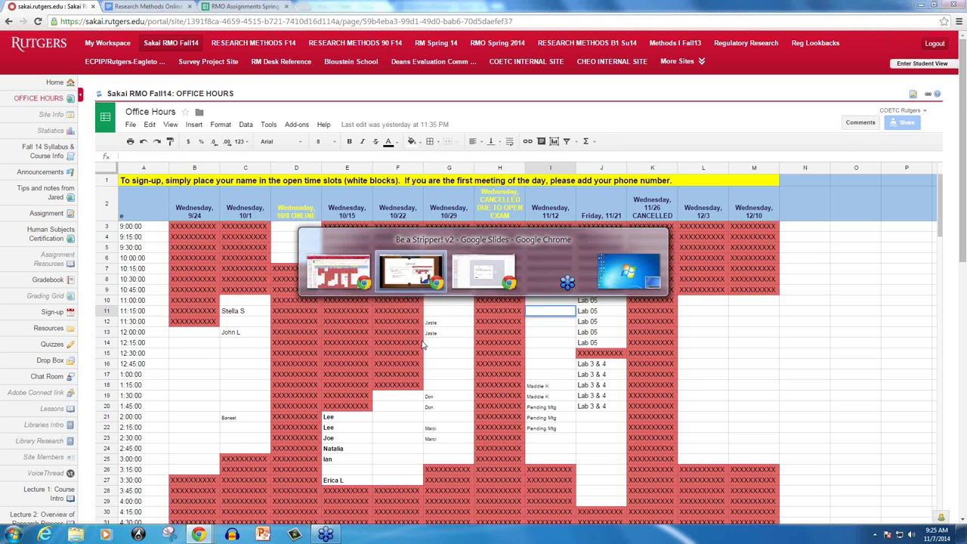
key(Right)
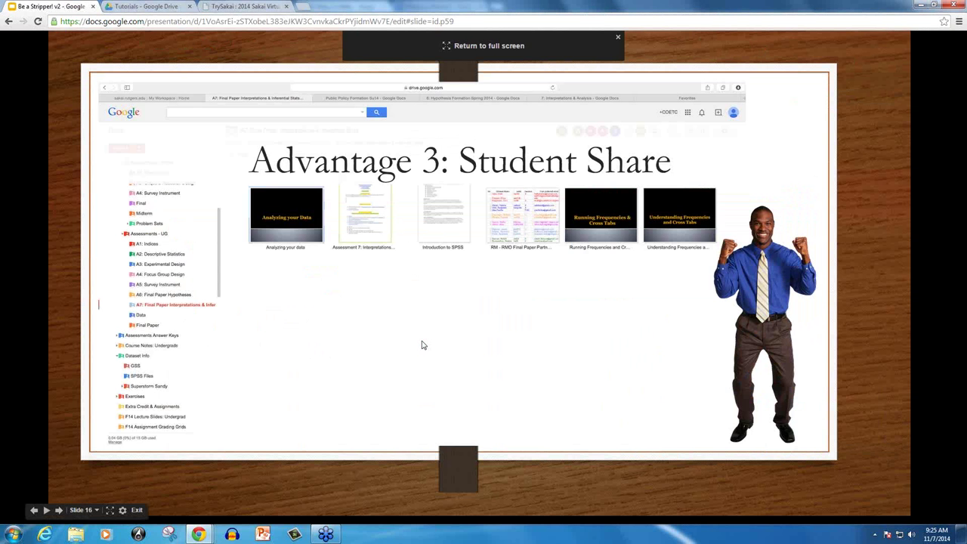